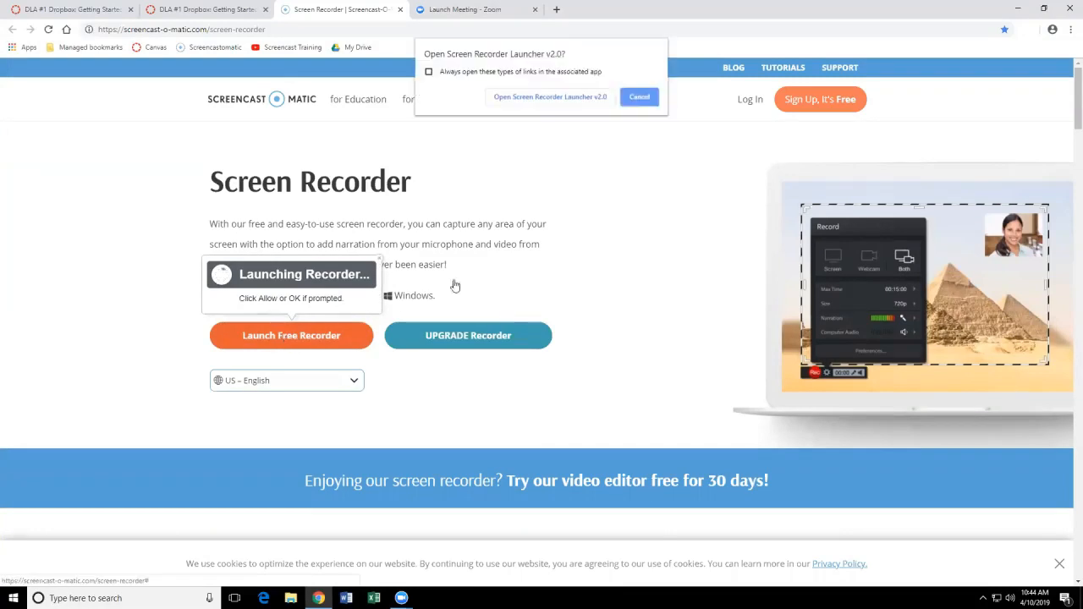
- Launch the free screen recorder and place its recording frame over the commas document in the DLA #1 Dropbox submission
{"action": "left_click", "coordinate": [551, 98]}
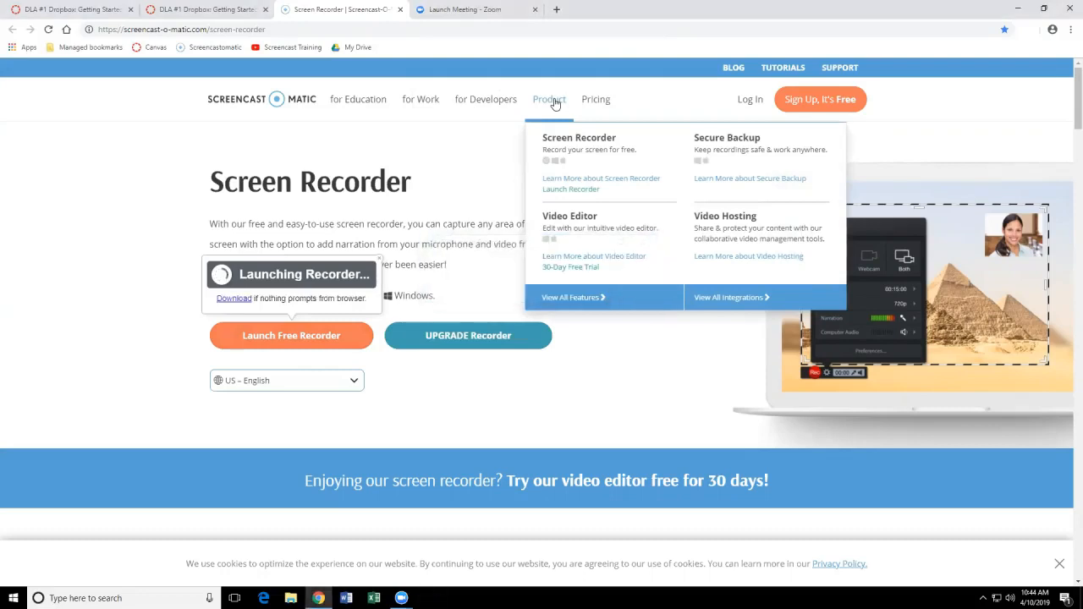
{"action": "left_click", "coordinate": [580, 140]}
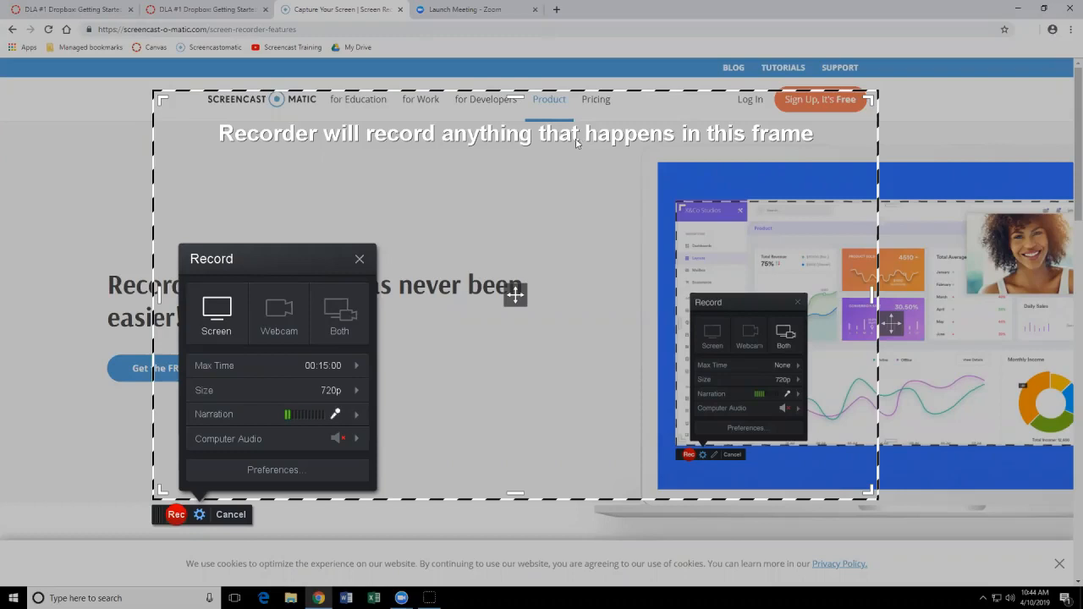
{"action": "left_click", "coordinate": [198, 12]}
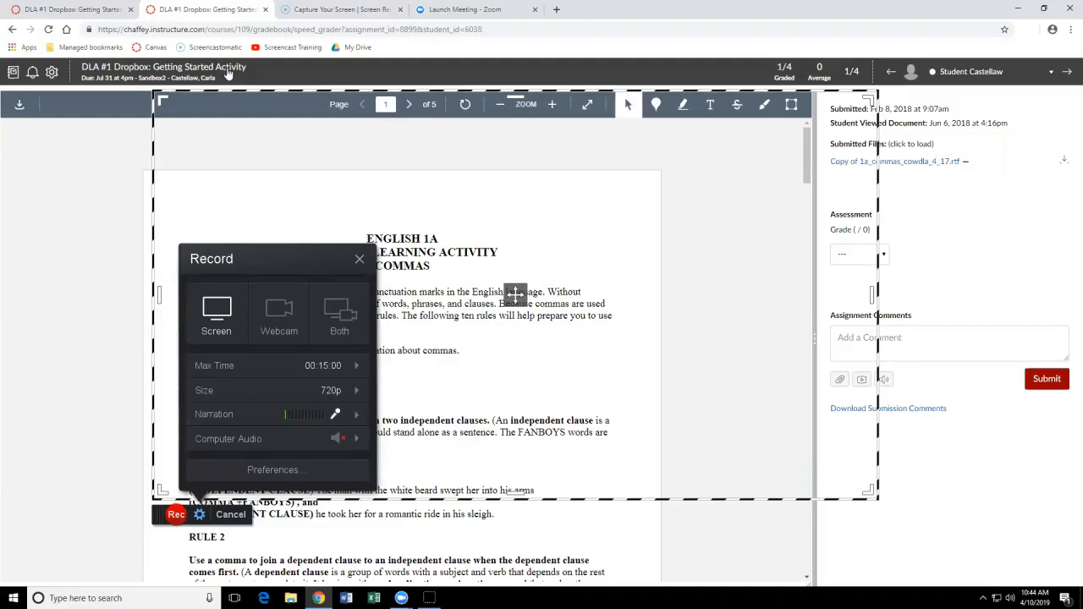
{"action": "left_click_drag", "start_coordinate": [515, 292], "coordinate": [392, 325]}
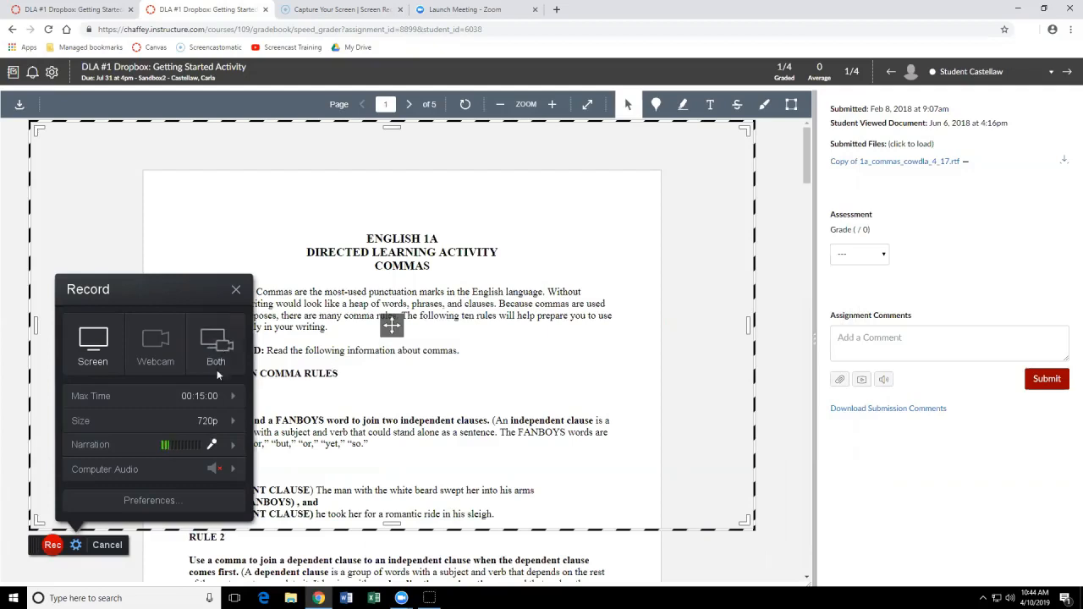
- Choose the Logitech USB headset as the narration microphone and auto-adjust its volume
{"action": "left_click", "coordinate": [232, 420]}
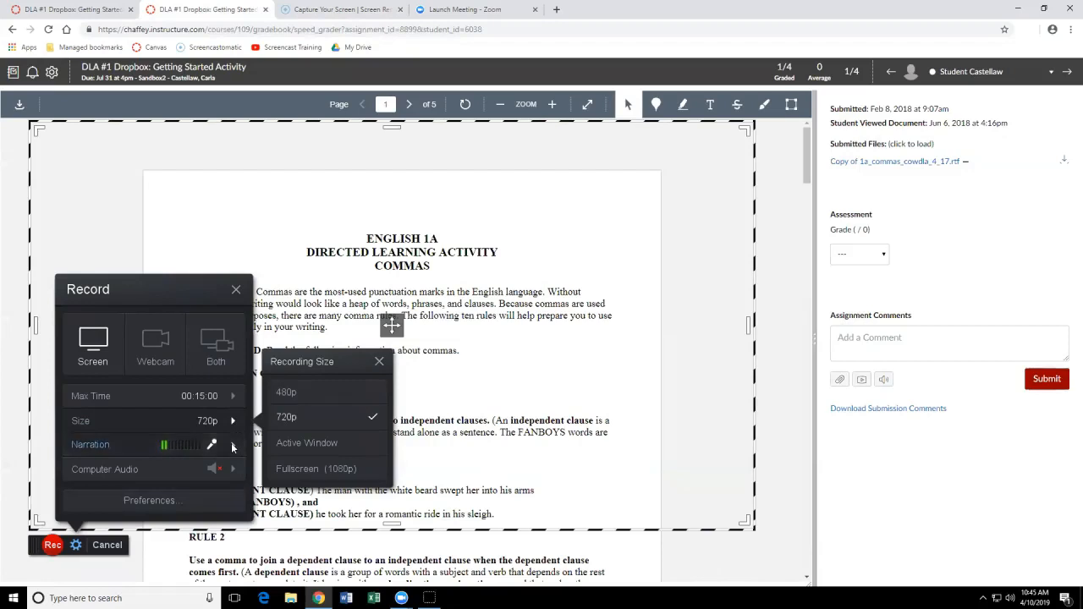
{"action": "left_click", "coordinate": [232, 447]}
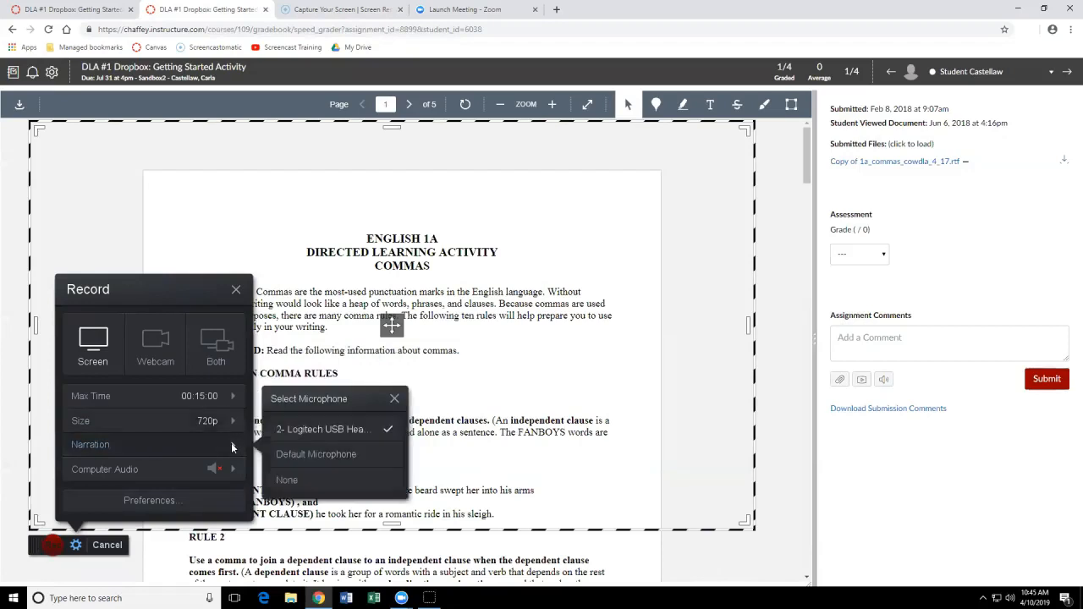
{"action": "left_click", "coordinate": [332, 428]}
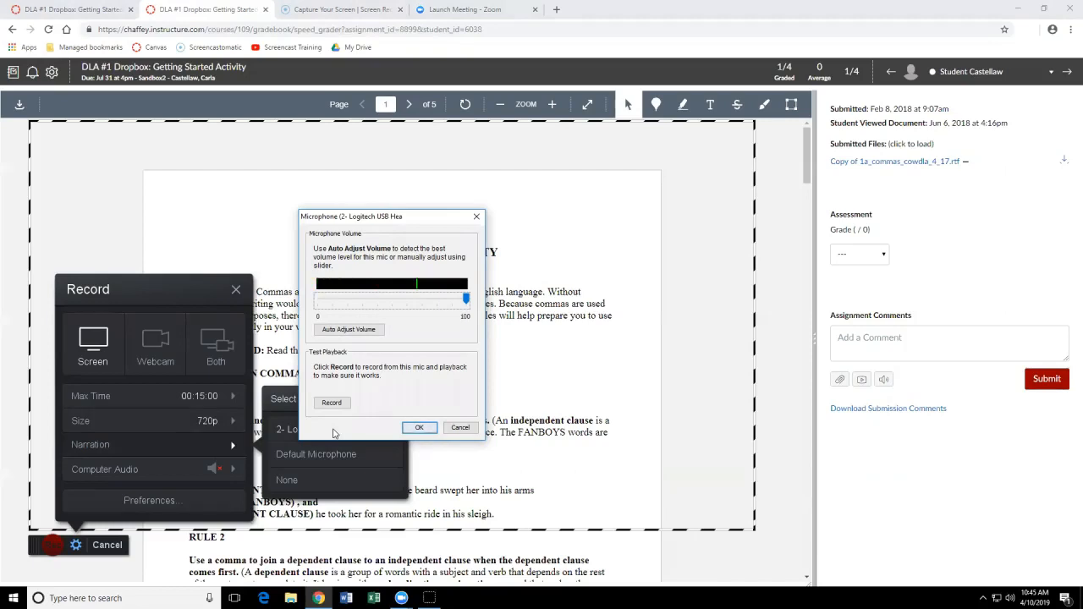
{"action": "left_click", "coordinate": [370, 337]}
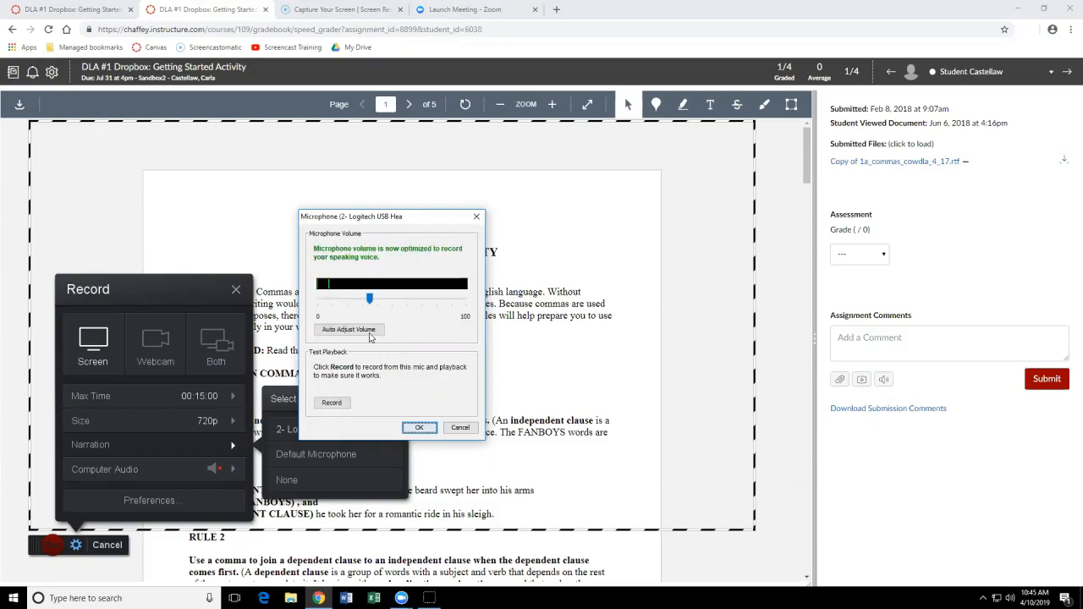
- Record a microphone test, play it back, and accept the microphone settings
{"action": "left_click", "coordinate": [322, 404]}
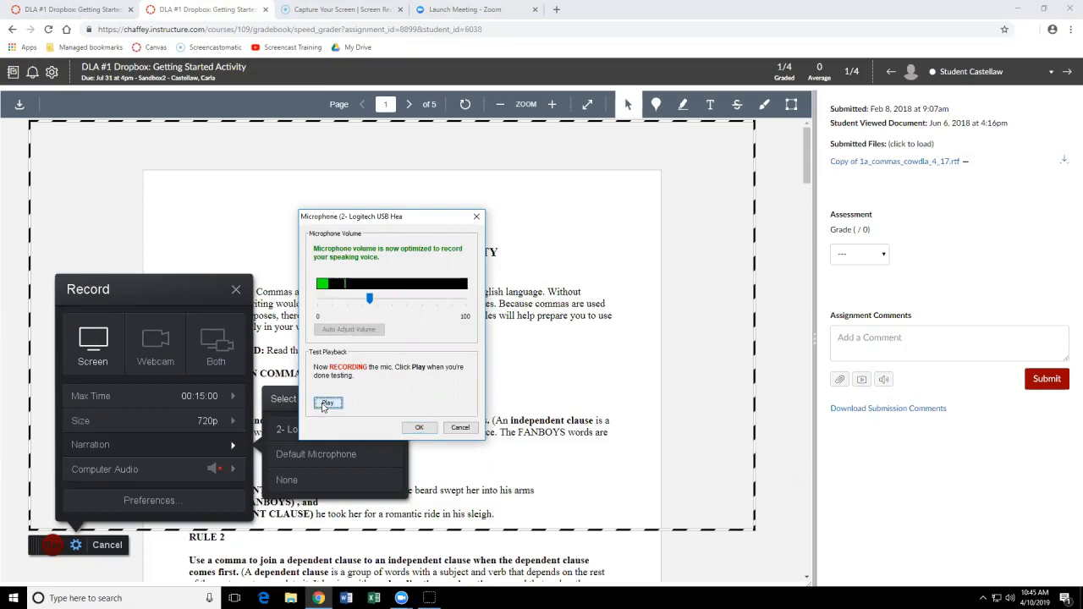
{"action": "left_click", "coordinate": [327, 404]}
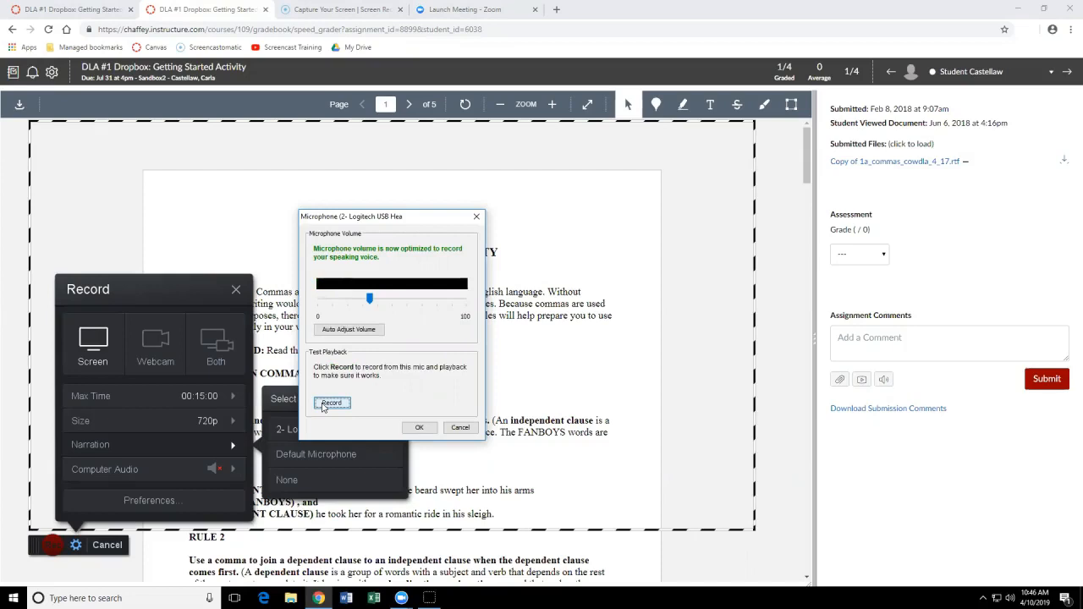
{"action": "left_click", "coordinate": [429, 429]}
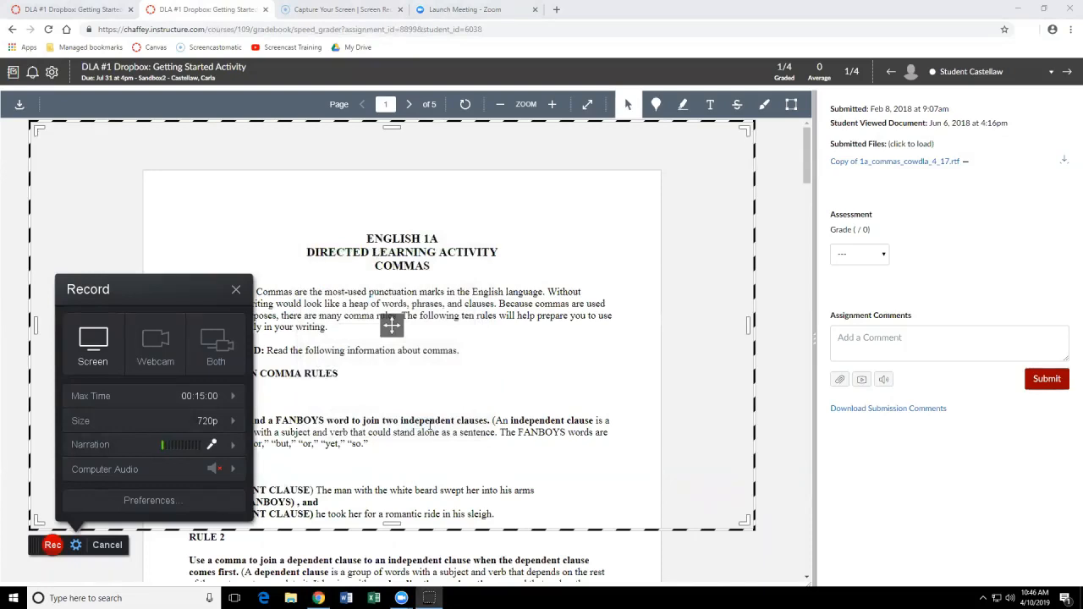
- Record a short clip of the commas document inside the frame, pause the recording, and play it back
{"action": "left_click", "coordinate": [52, 545]}
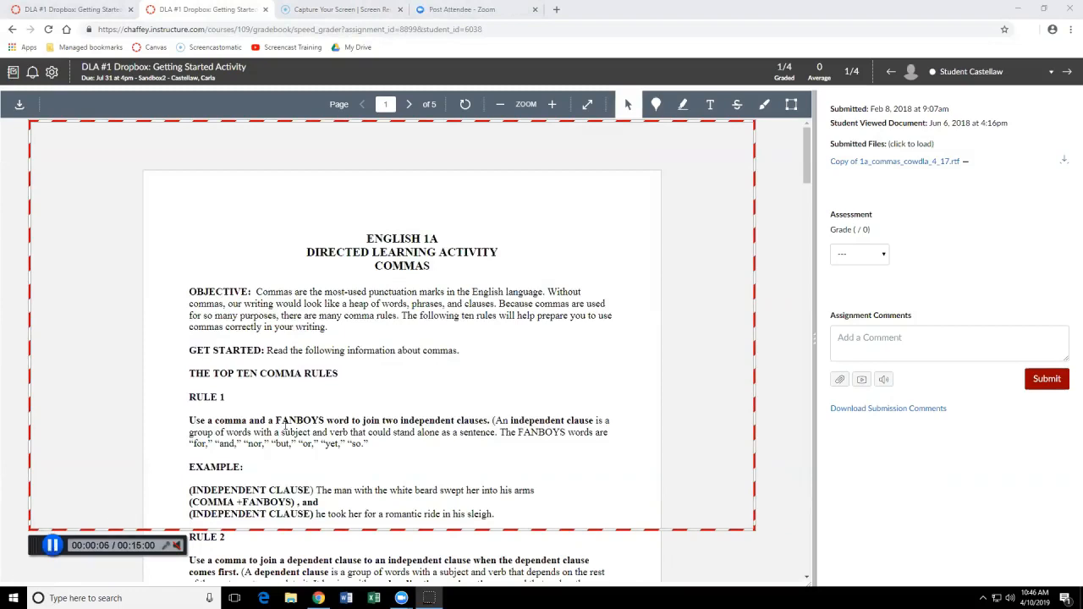
{"action": "left_click", "coordinate": [345, 400]}
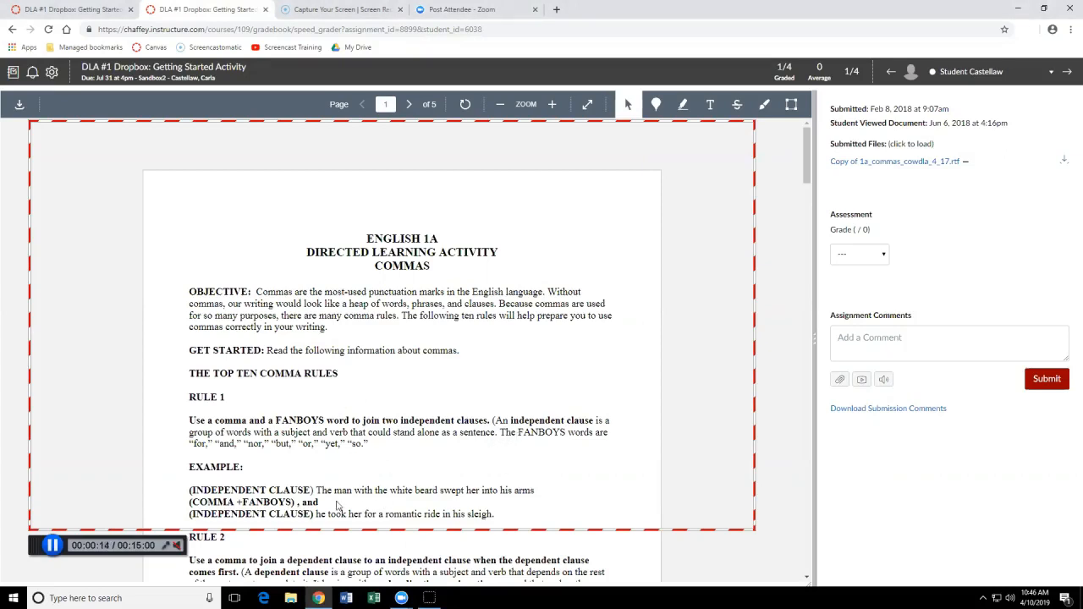
{"action": "left_click", "coordinate": [52, 545]}
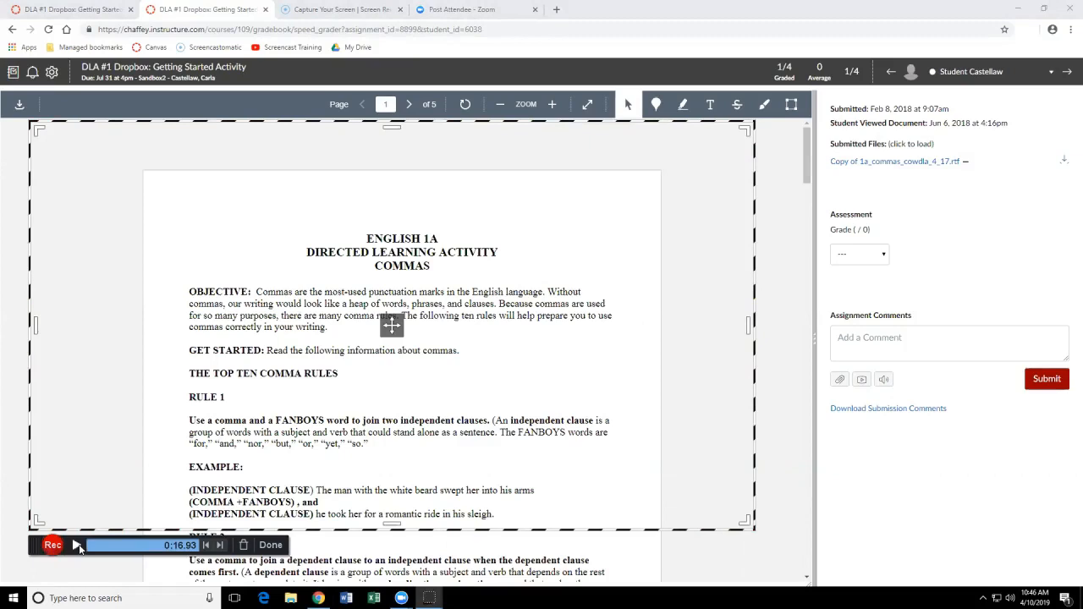
{"action": "left_click", "coordinate": [77, 546]}
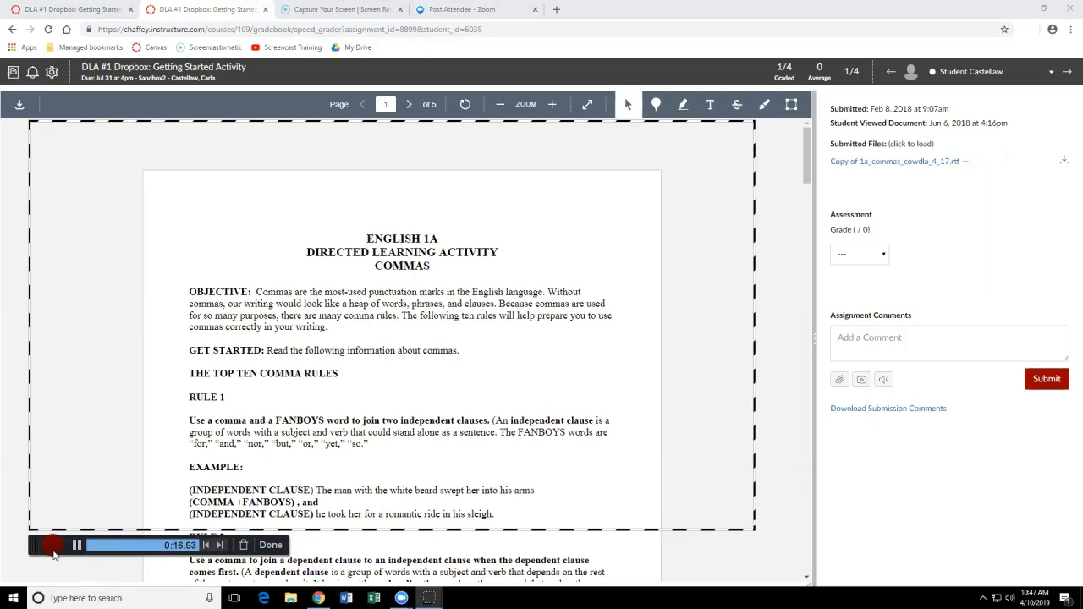
{"action": "left_click", "coordinate": [242, 545]}
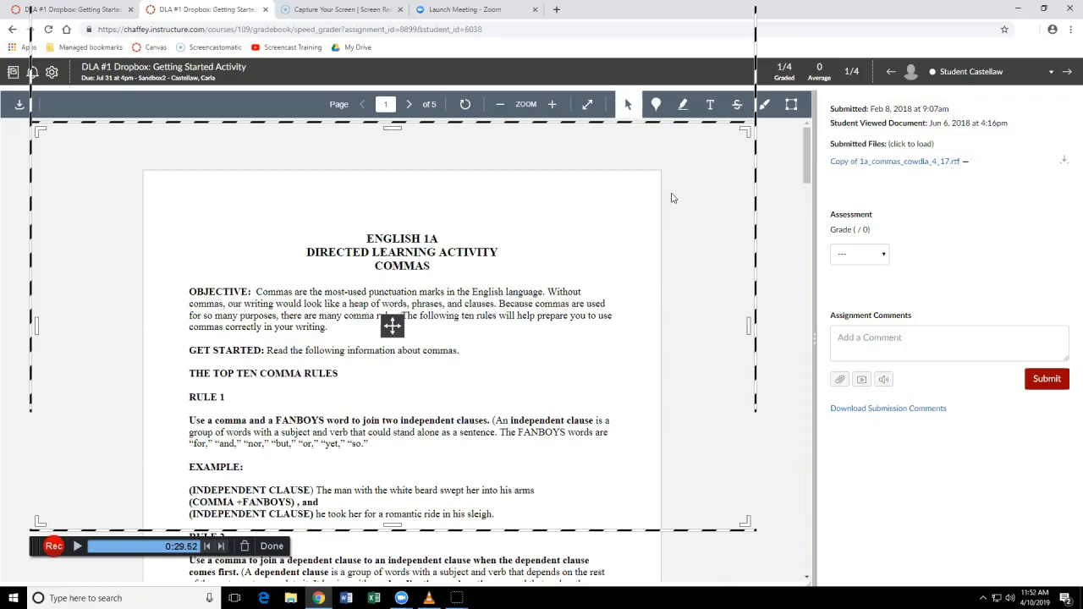
- Play the recording to about 9 seconds, truncate it there, and continue recording until about 15 seconds before pausing
{"action": "left_click", "coordinate": [78, 546]}
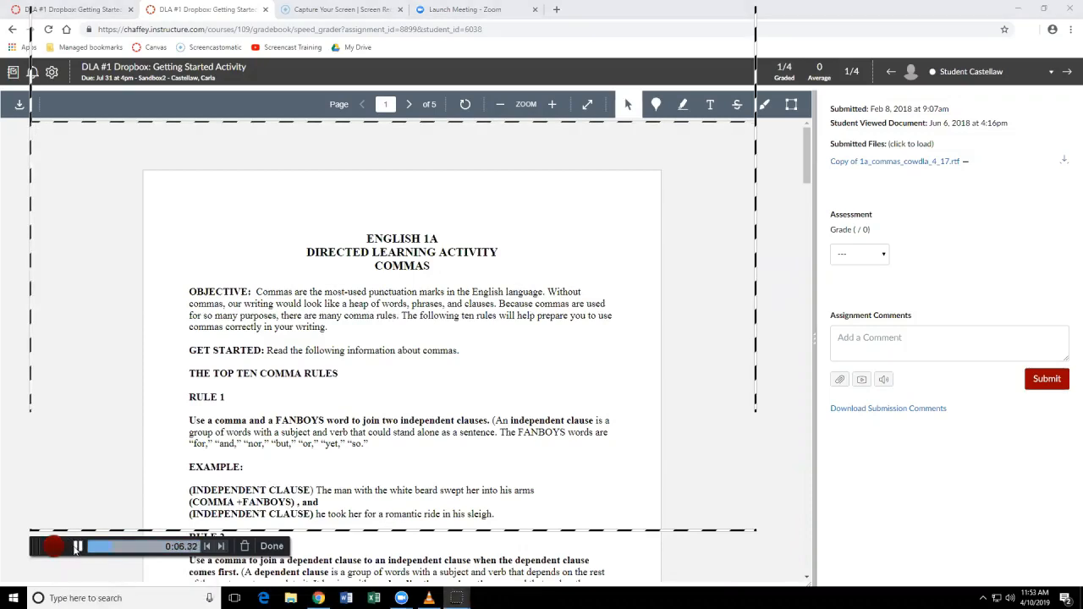
{"action": "left_click", "coordinate": [77, 546]}
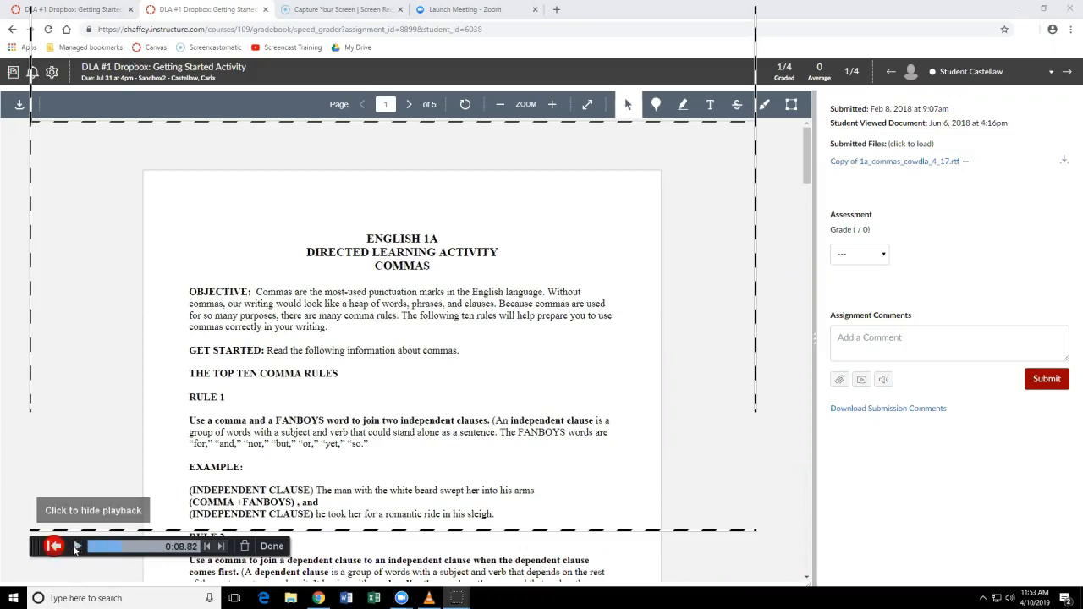
{"action": "left_click", "coordinate": [55, 546]}
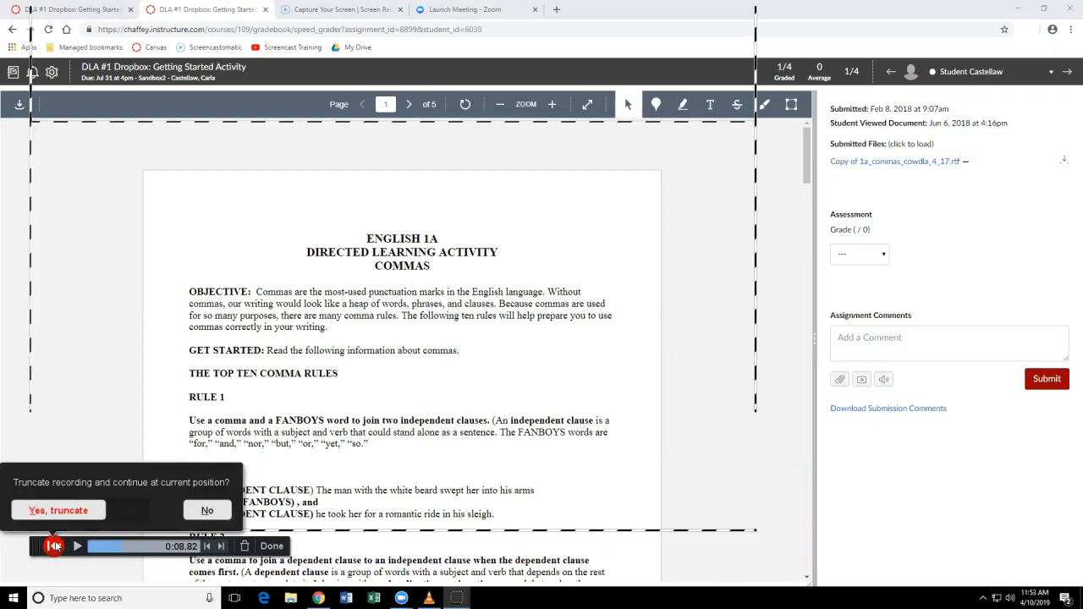
{"action": "left_click", "coordinate": [58, 511]}
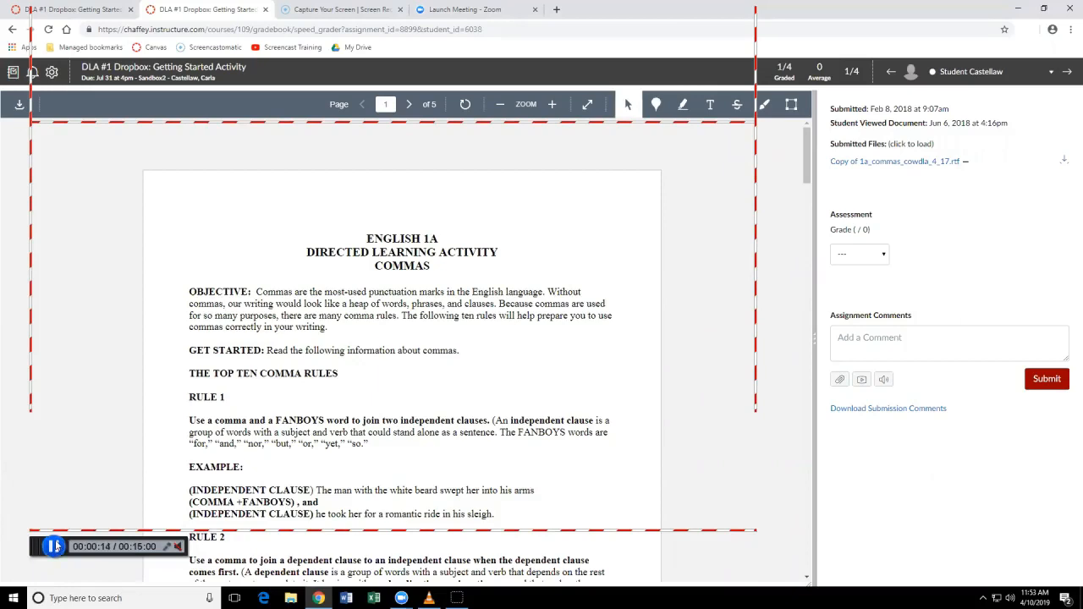
{"action": "left_click", "coordinate": [58, 546]}
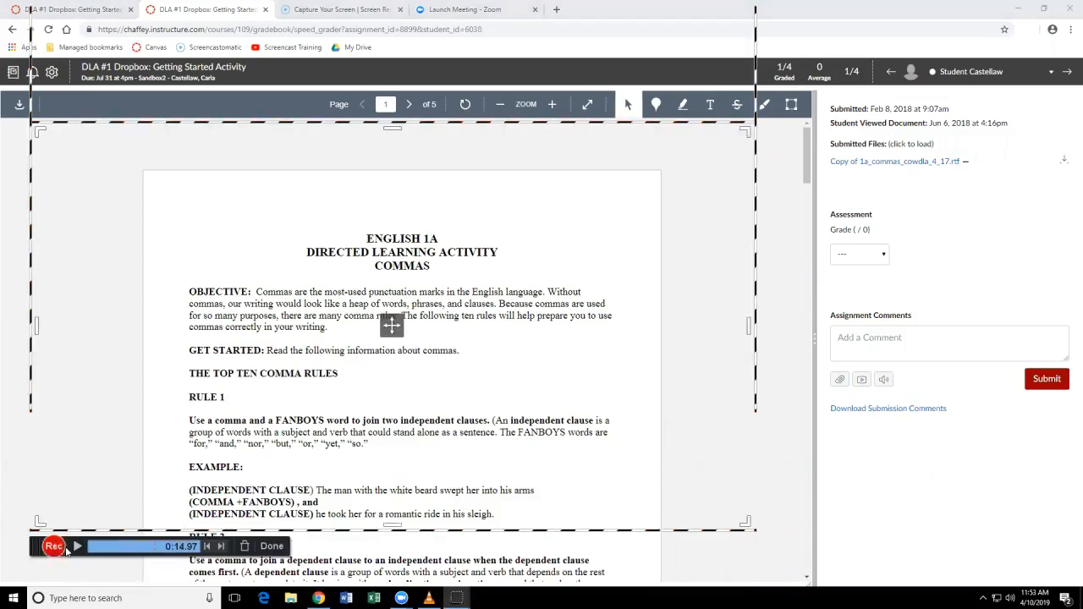
- Finish the recording and publish it as a video file in the tutor's folder under COW Responses BEB-104, Spring 2019
{"action": "left_click", "coordinate": [273, 549]}
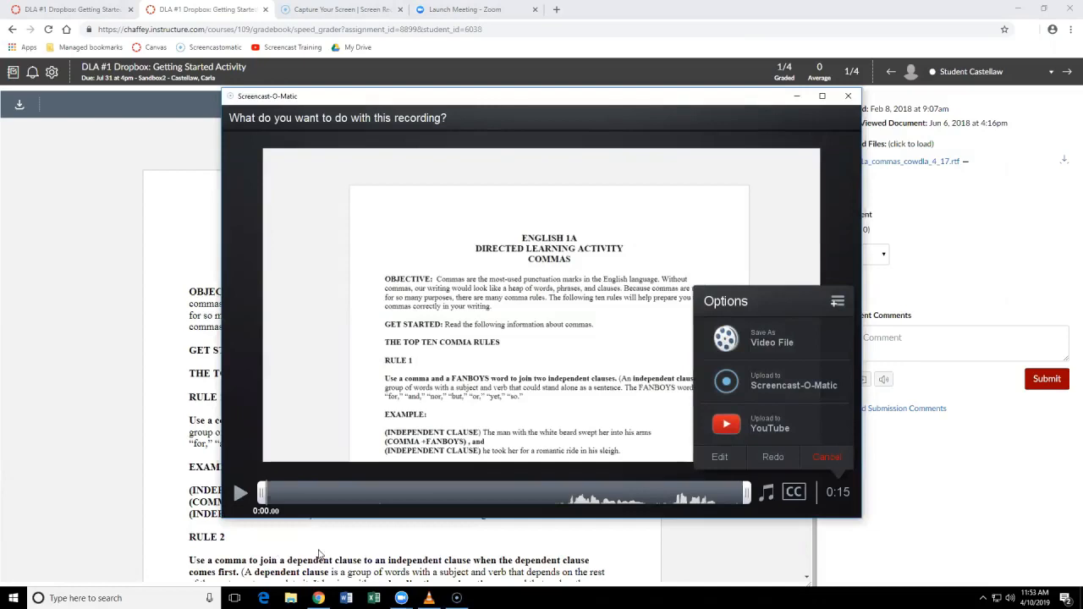
{"action": "left_click", "coordinate": [791, 342]}
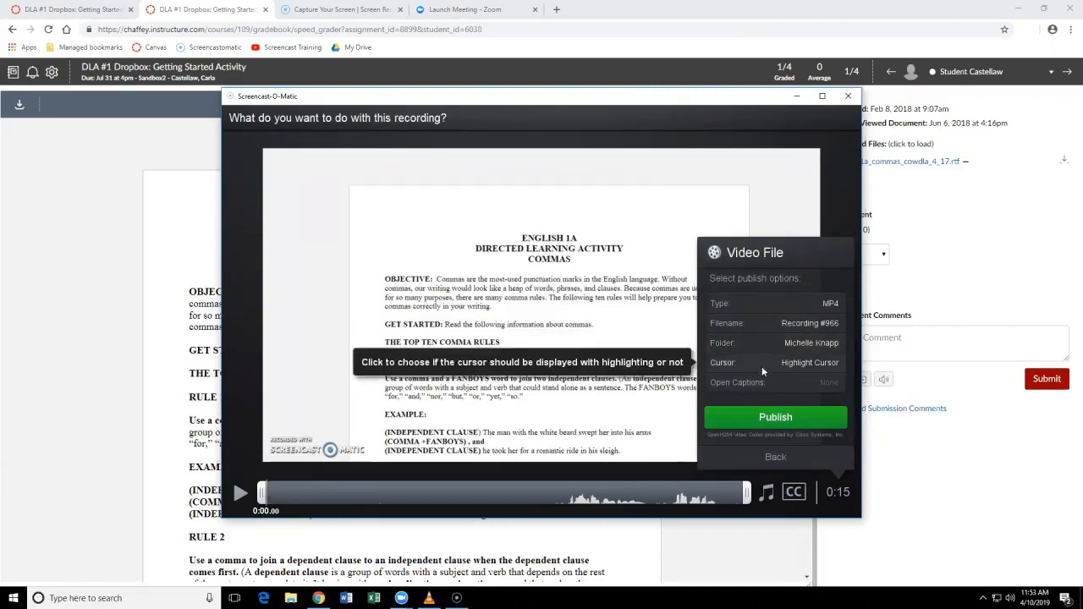
{"action": "left_click", "coordinate": [731, 345]}
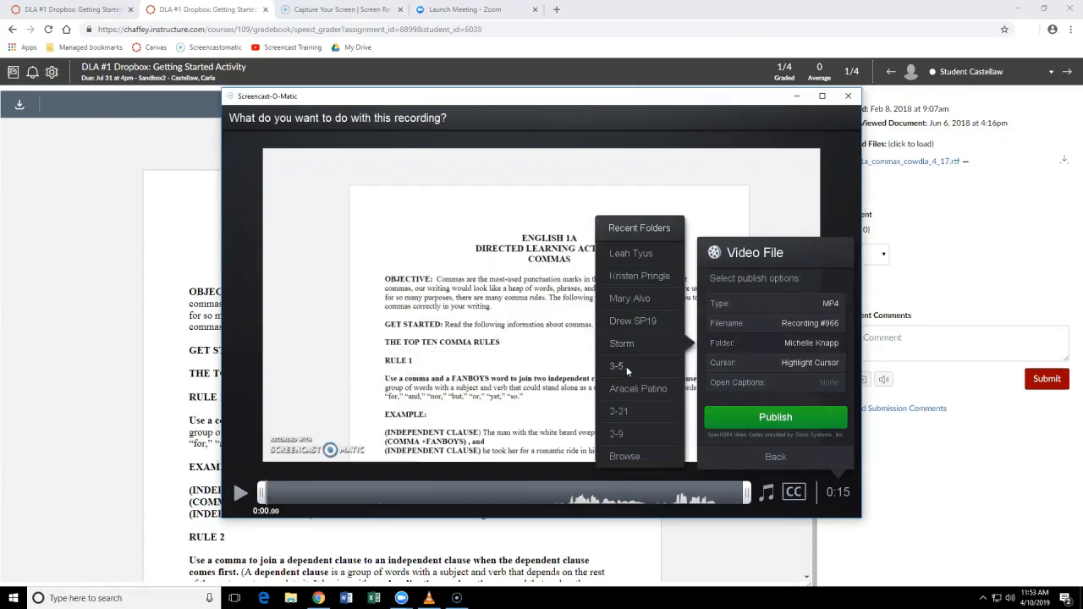
{"action": "left_click", "coordinate": [624, 456]}
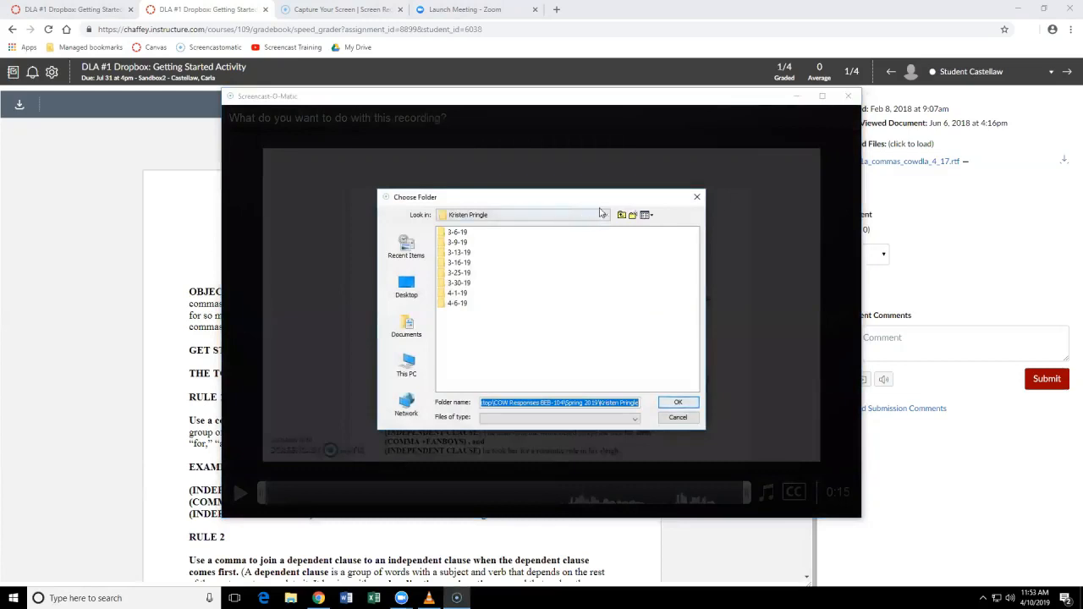
{"action": "left_click", "coordinate": [603, 214]}
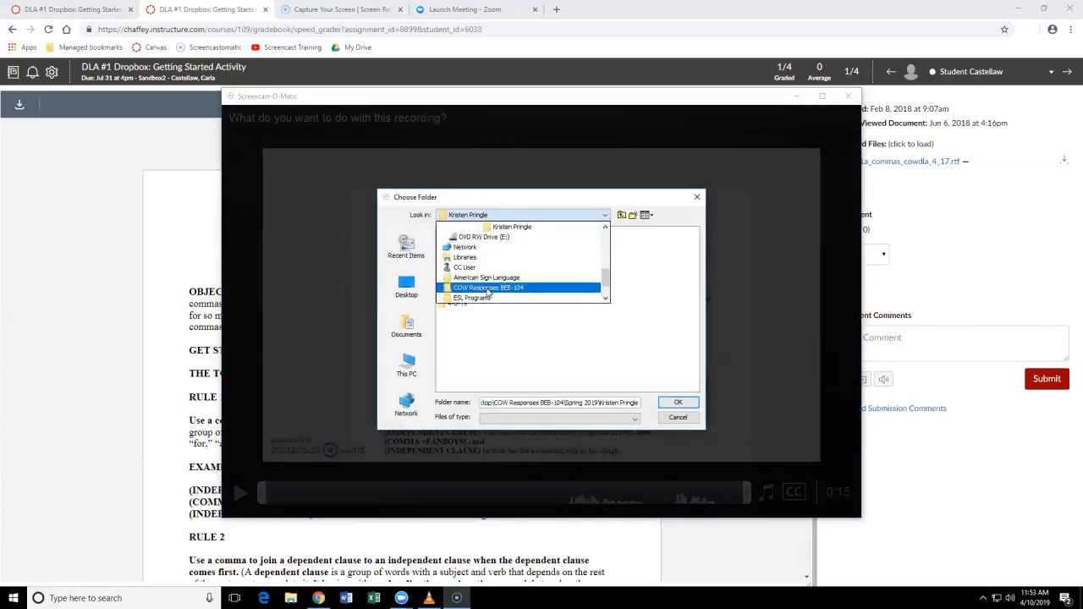
{"action": "left_click", "coordinate": [487, 287]}
{"action": "left_click", "coordinate": [470, 243]}
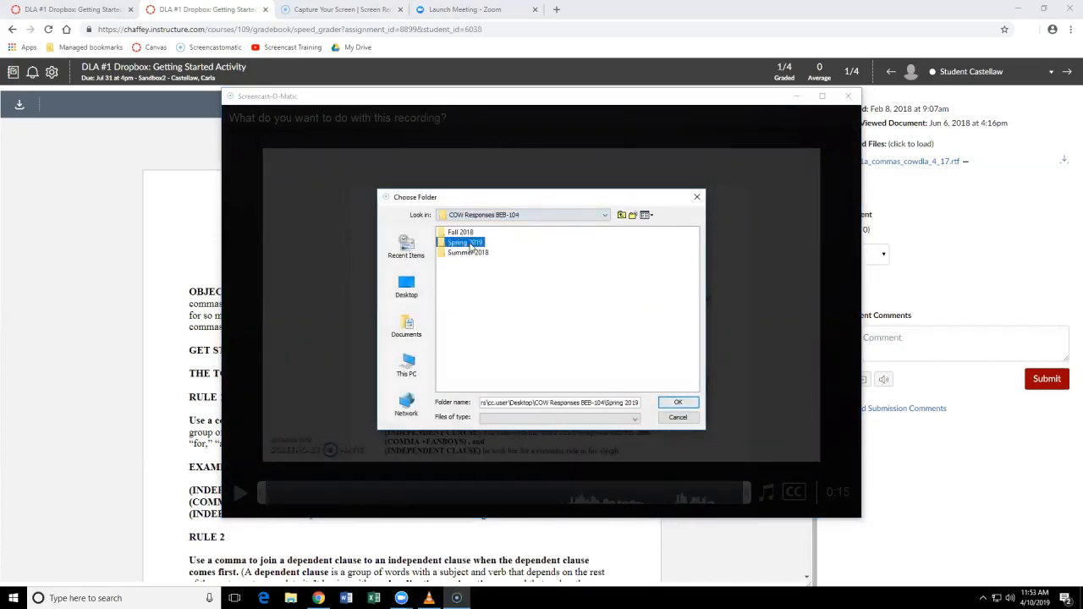
{"action": "double_click", "coordinate": [471, 244]}
{"action": "left_click", "coordinate": [462, 252]}
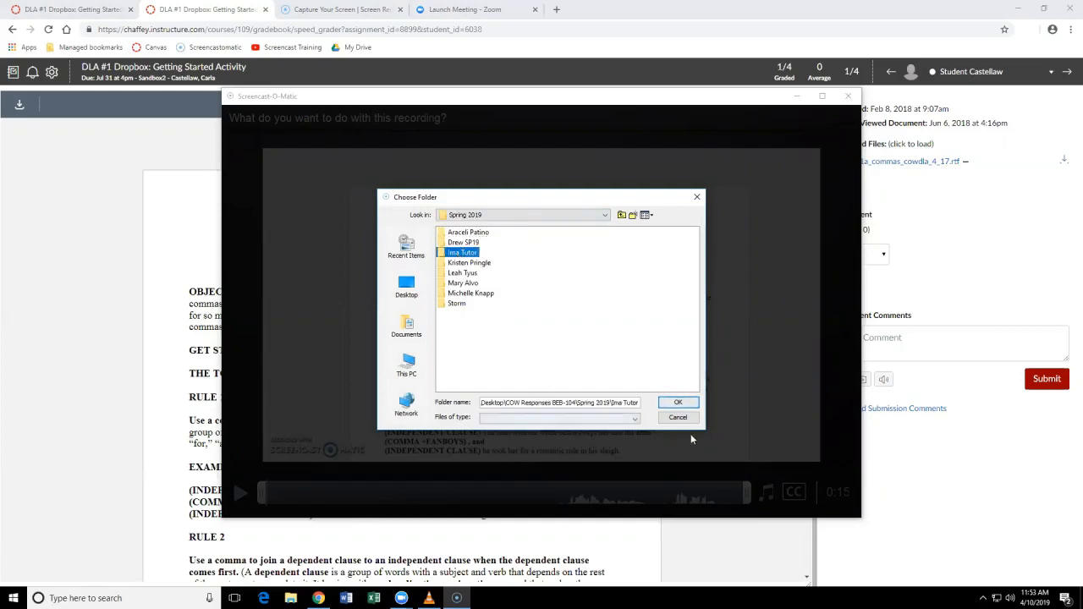
{"action": "left_click", "coordinate": [677, 403]}
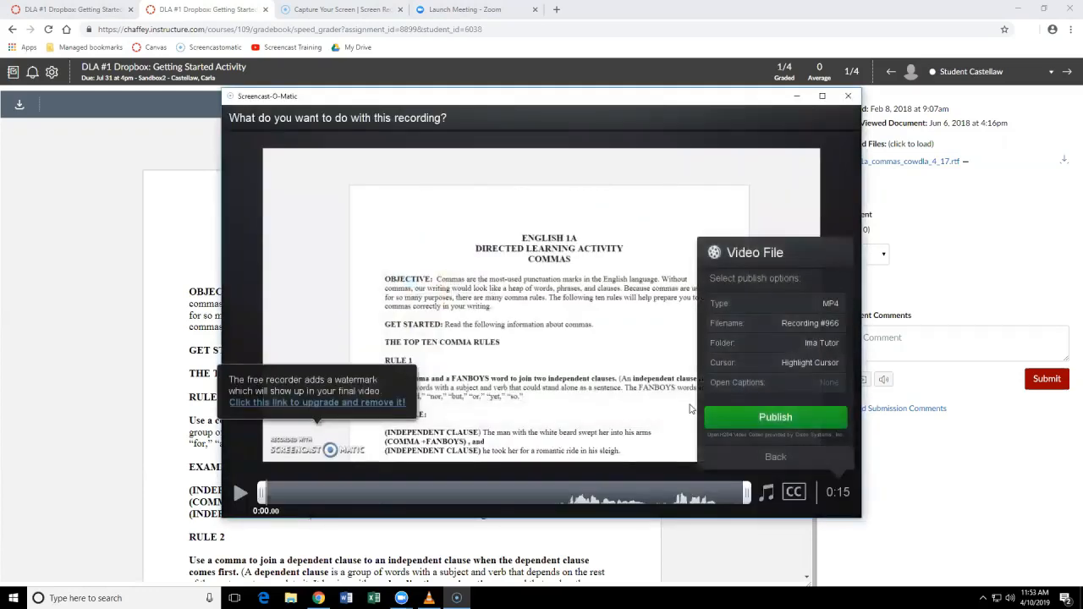
{"action": "left_click", "coordinate": [792, 417]}
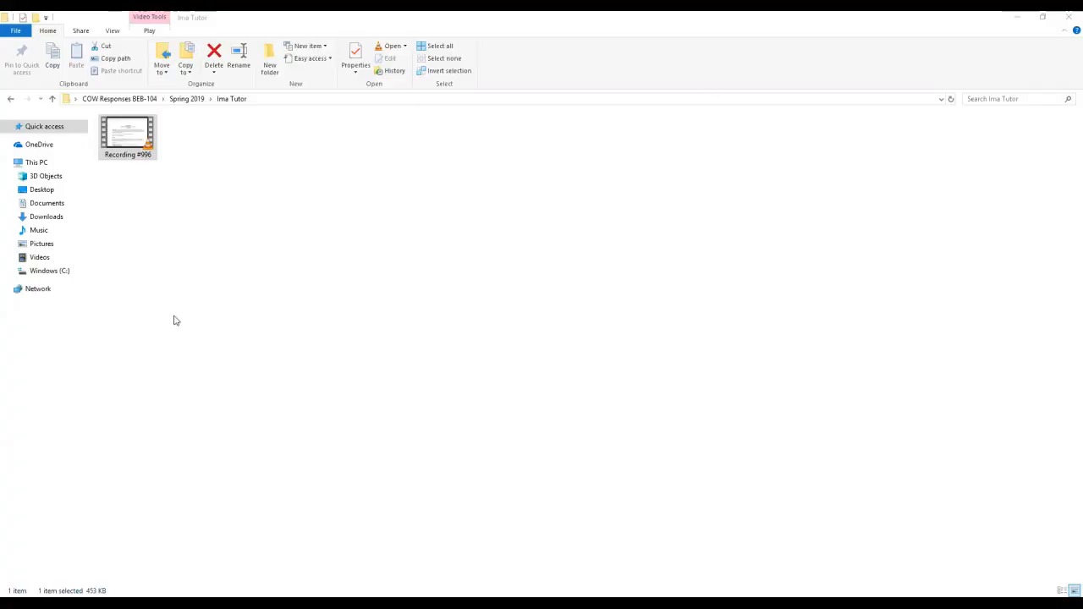
- Rename the published video file with the student's first name, last name and "commas", separated by underscores
{"action": "left_click", "coordinate": [127, 156]}
{"action": "left_click", "coordinate": [129, 155]}
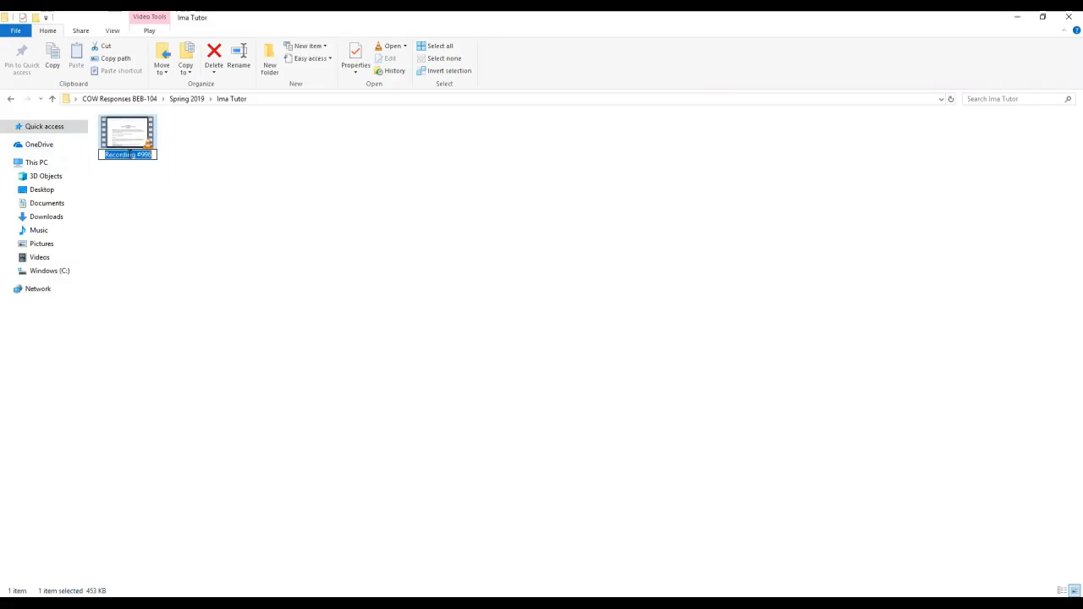
{"action": "type", "text": "anna_conda_commas"}
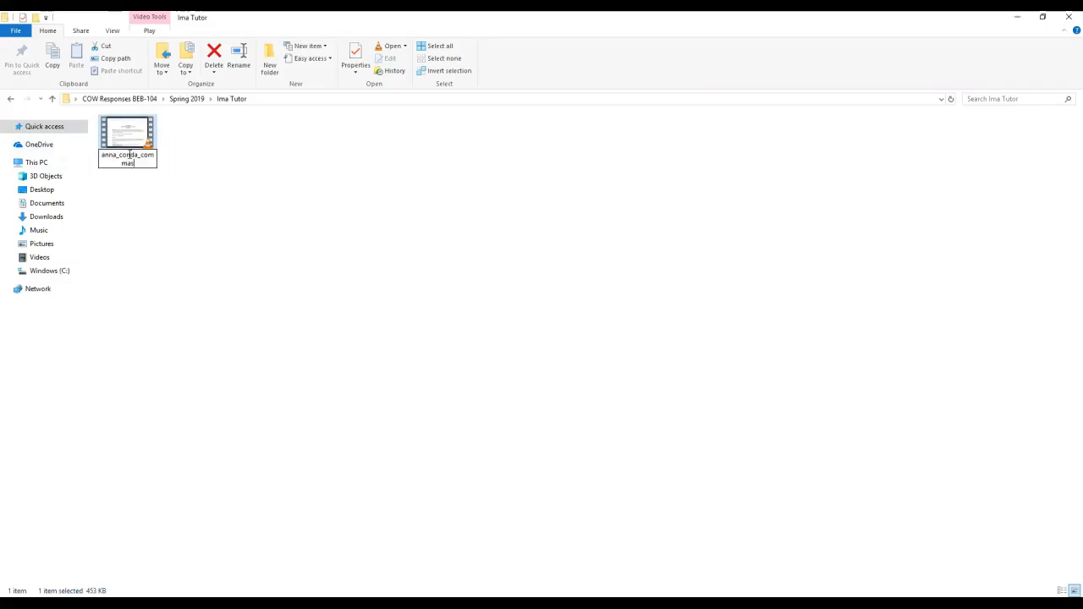